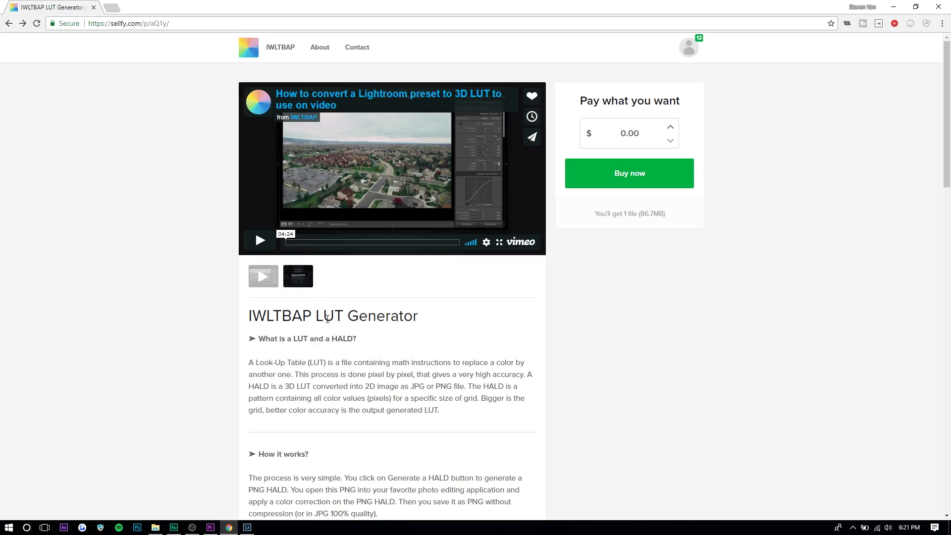
# Step: Switch from the Sellfy download page to the downloaded LUT Generator (Windows) folder
pyautogui.hotkey('alt', 'Tab')
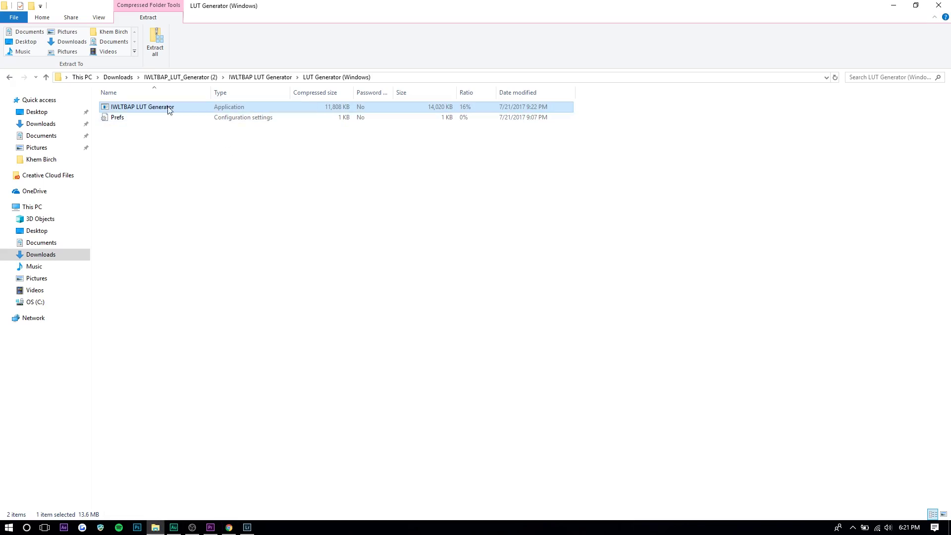
# Step: Launch IWLTBAP LUT Generator.exe from the LUT Generator (Windows) folder and run it
pyautogui.click(190, 77)
pyautogui.doubleClick(153, 107)
pyautogui.click(165, 137)
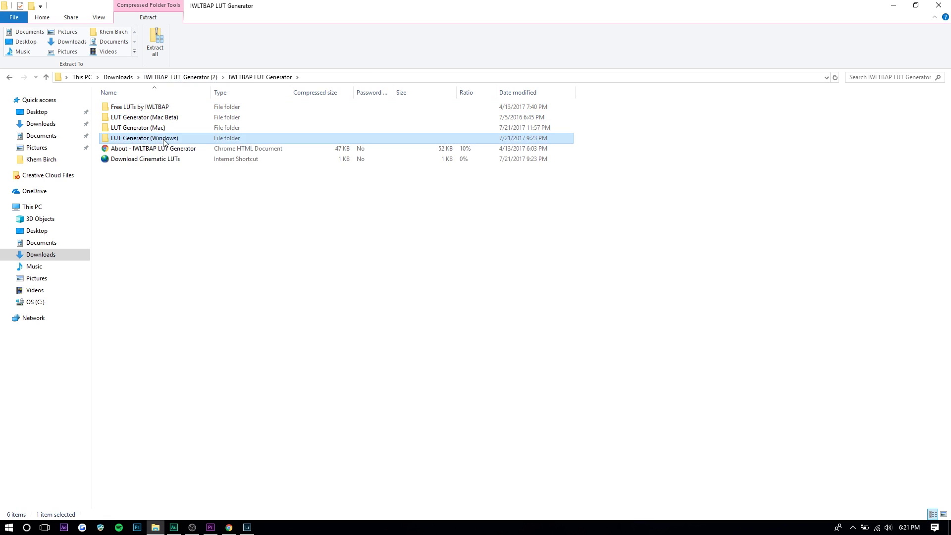
pyautogui.doubleClick(165, 138)
pyautogui.doubleClick(191, 107)
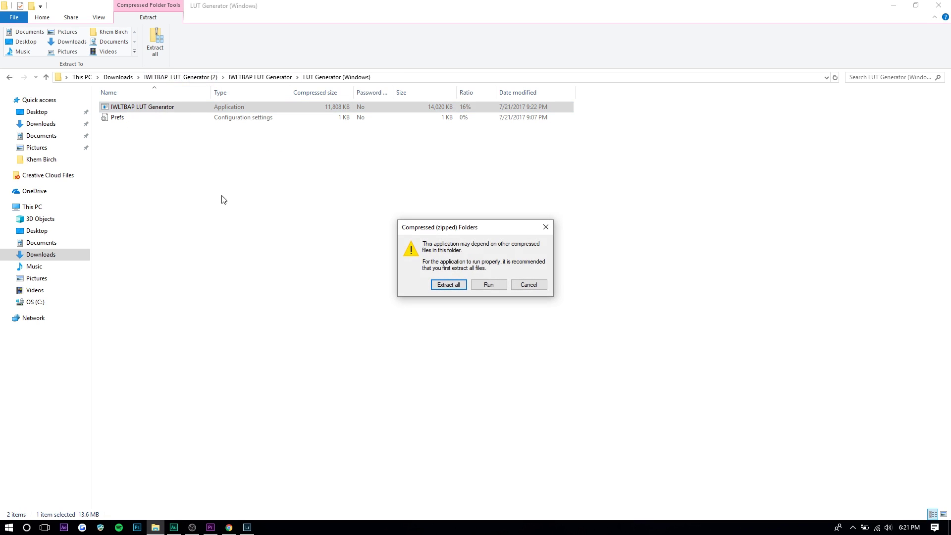
pyautogui.click(474, 285)
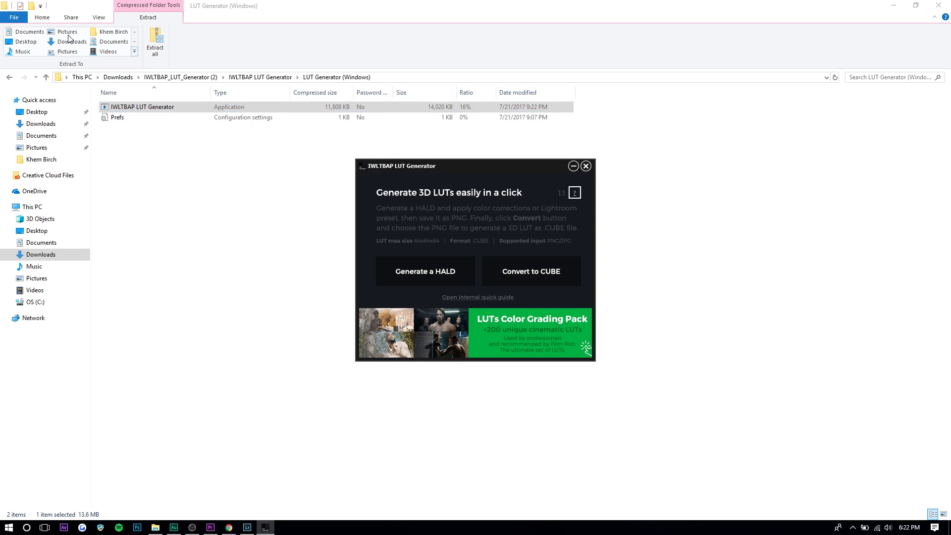
# Step: Generate a HALD image into the Desktop LUT folder
pyautogui.click(430, 272)
pyautogui.click(418, 278)
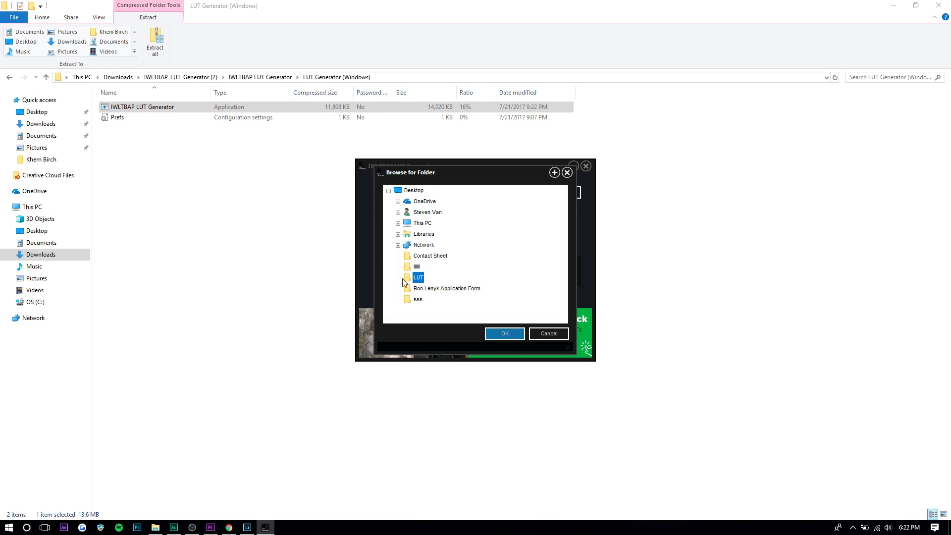
pyautogui.press('Return')
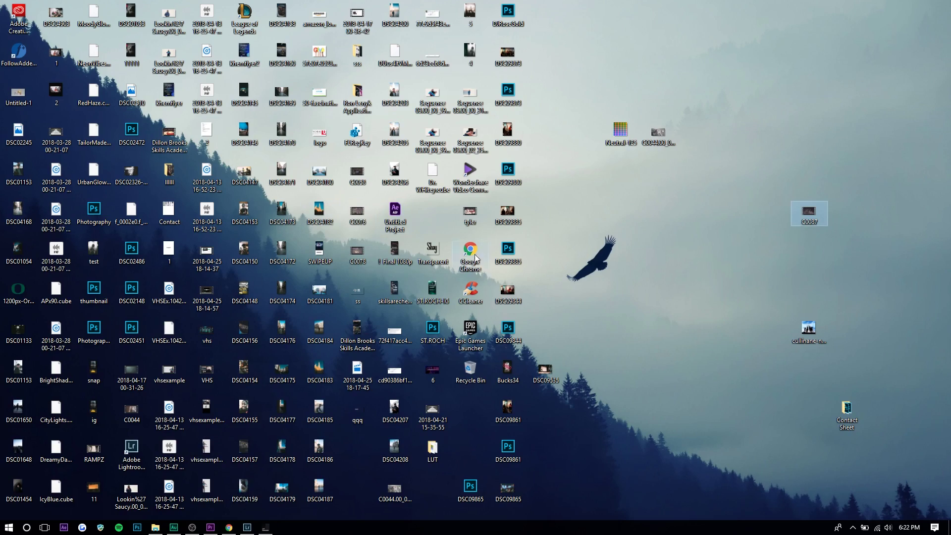
# Step: In the Desktop LUT folder, delete the Neutral-125-2 files and preview the Neutral-125 HALD
pyautogui.click(482, 281)
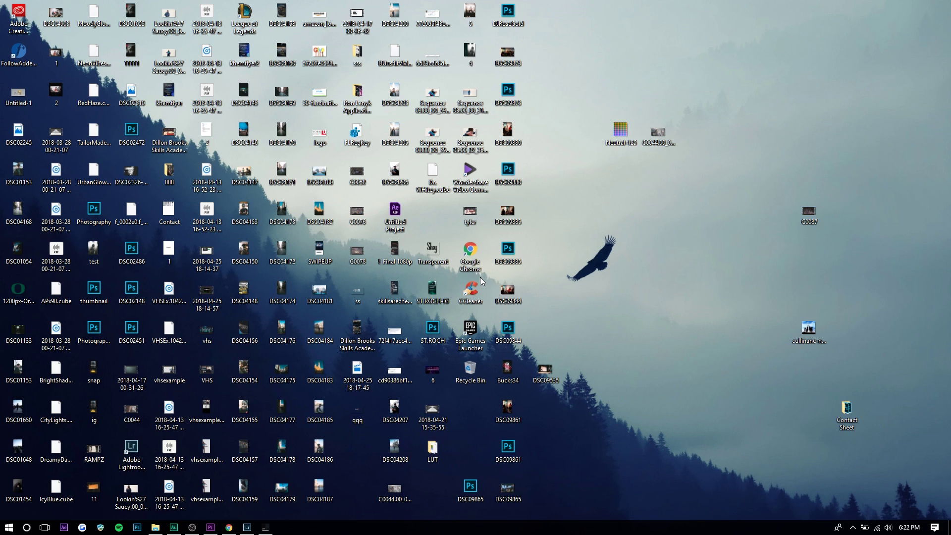
pyautogui.doubleClick(448, 445)
pyautogui.press('super+Up')
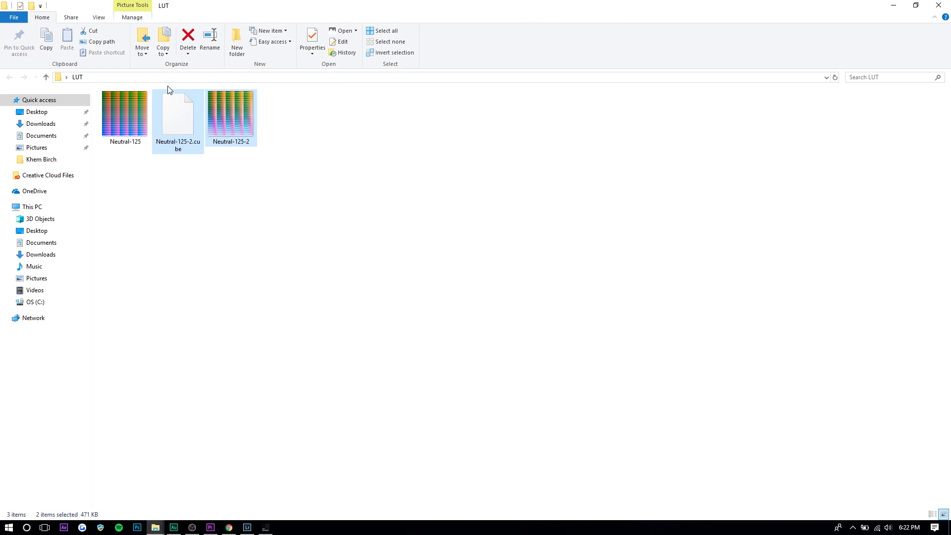
pyautogui.keyDown('ctrl'); pyautogui.click(168, 89); pyautogui.keyUp('ctrl')
pyautogui.press('Delete')
pyautogui.click(141, 112)
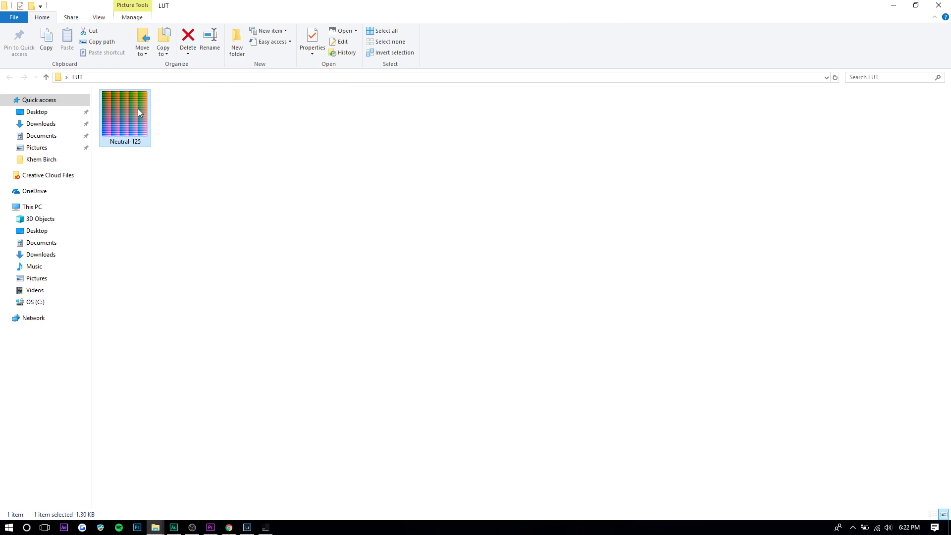
pyautogui.doubleClick(128, 97)
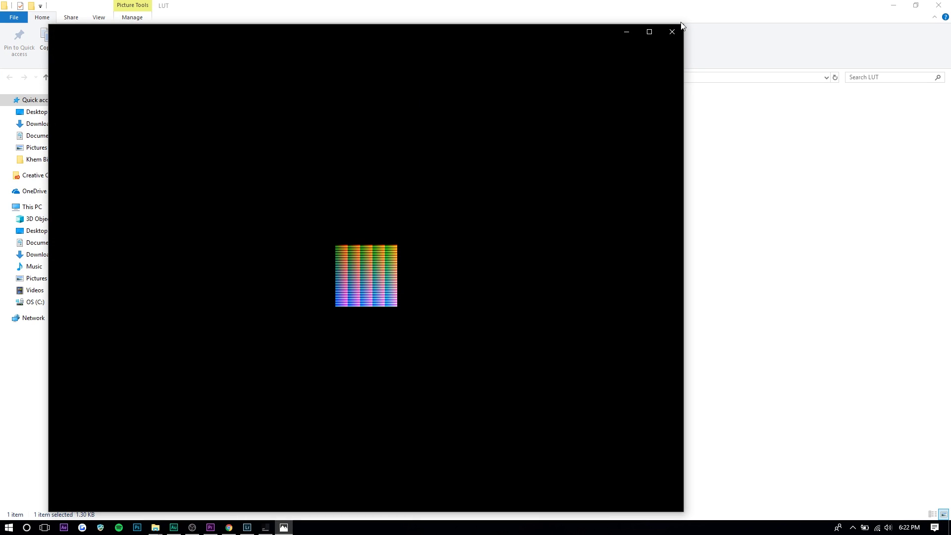
pyautogui.click(672, 31)
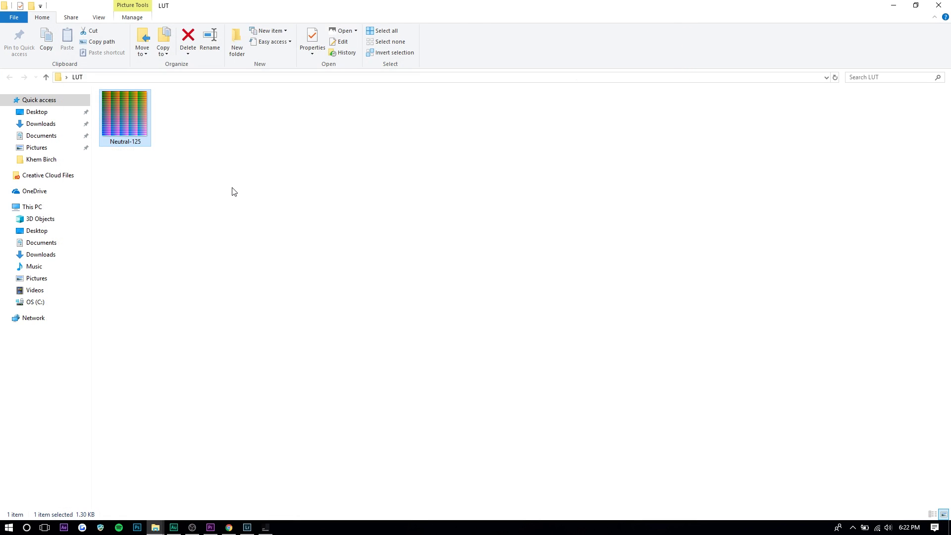
# Step: Move the C0087 clip from the desktop into the LUT folder and play it
pyautogui.press('super+d')
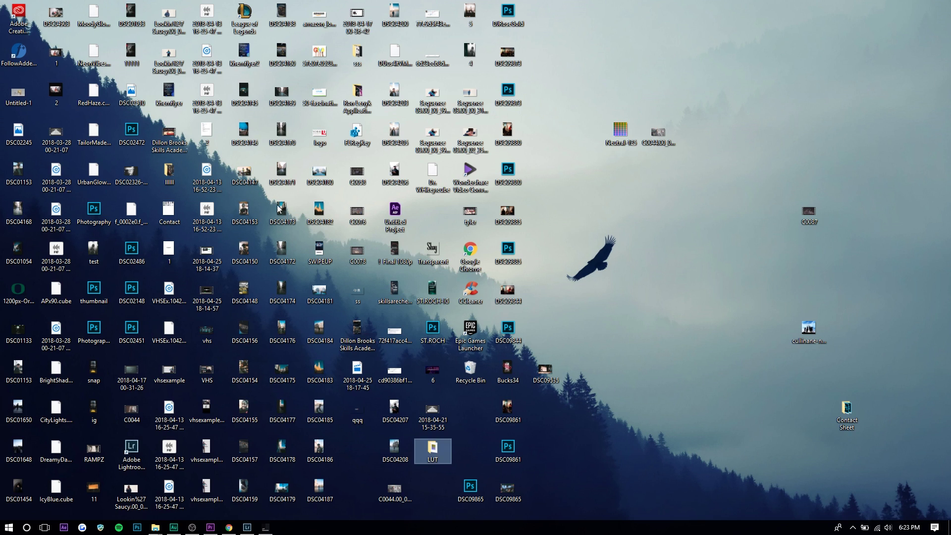
pyautogui.moveTo(806, 224); pyautogui.dragTo(433, 450)
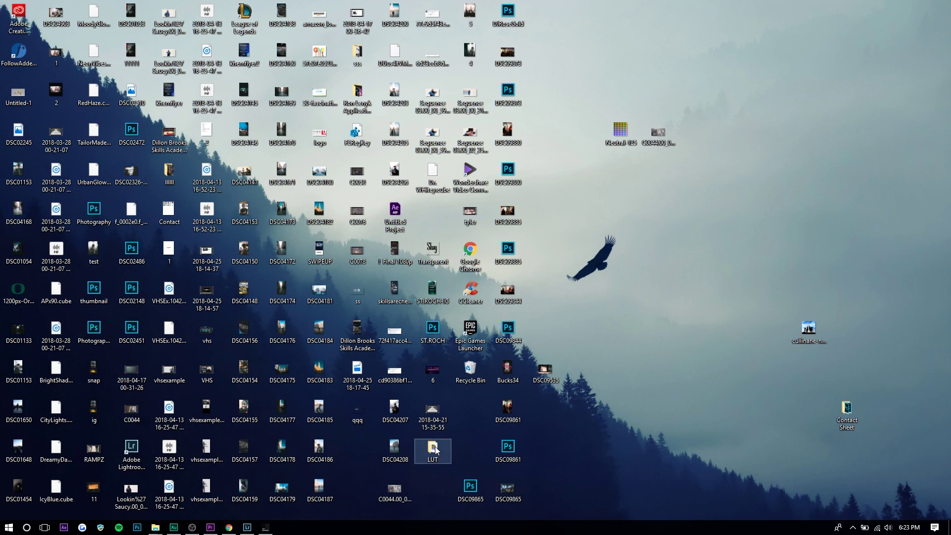
pyautogui.doubleClick(432, 450)
pyautogui.doubleClick(560, 63)
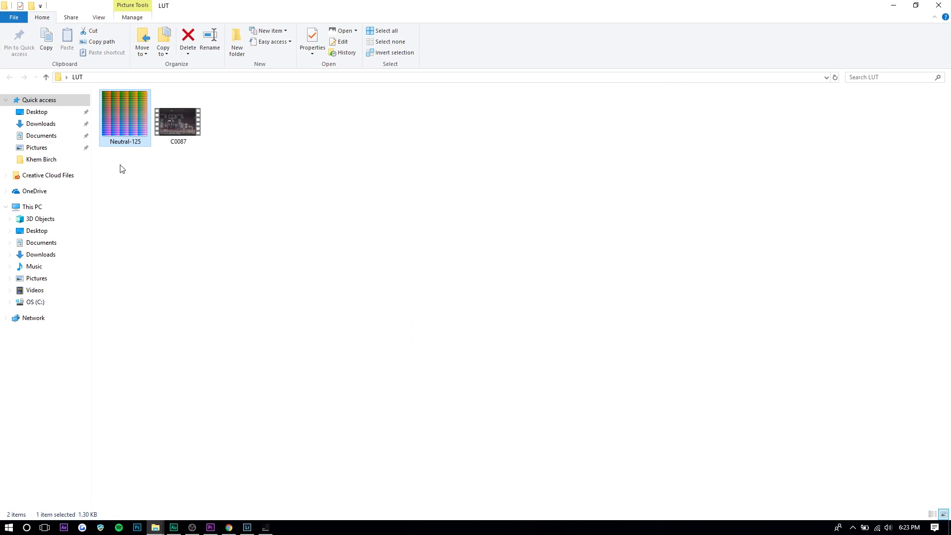
pyautogui.doubleClick(177, 119)
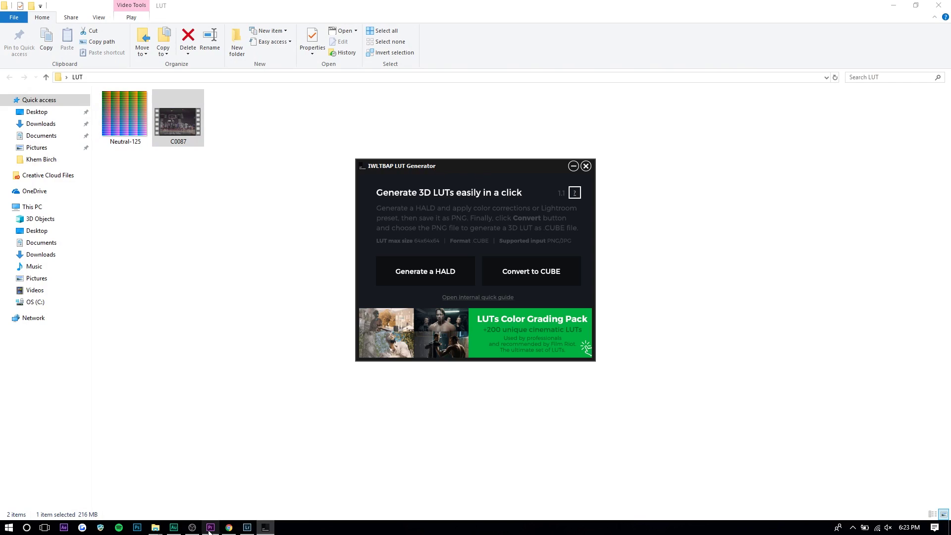
# Step: Relink C0087 and export frame 00;00;08;29 as a JPEG still into Desktop\LUT, importing it into the project
pyautogui.click(210, 528)
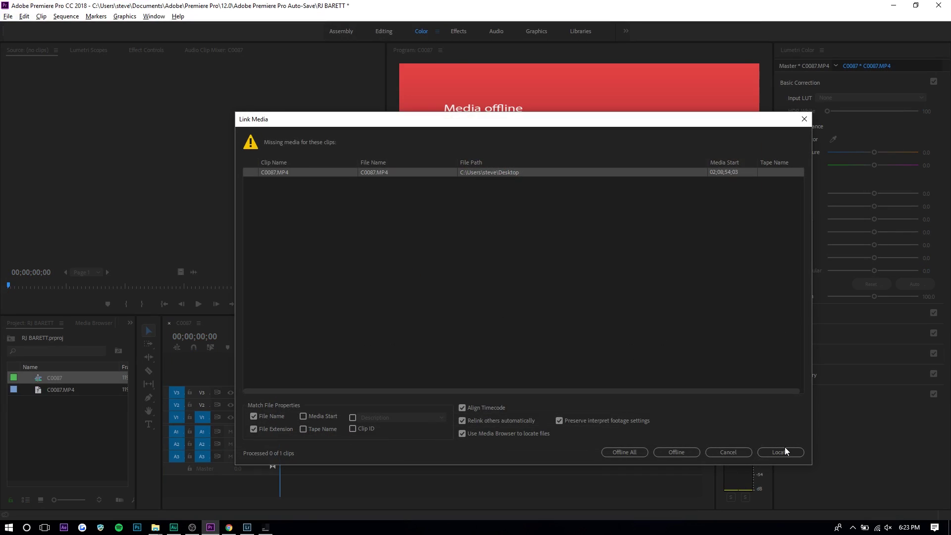
pyautogui.click(785, 449)
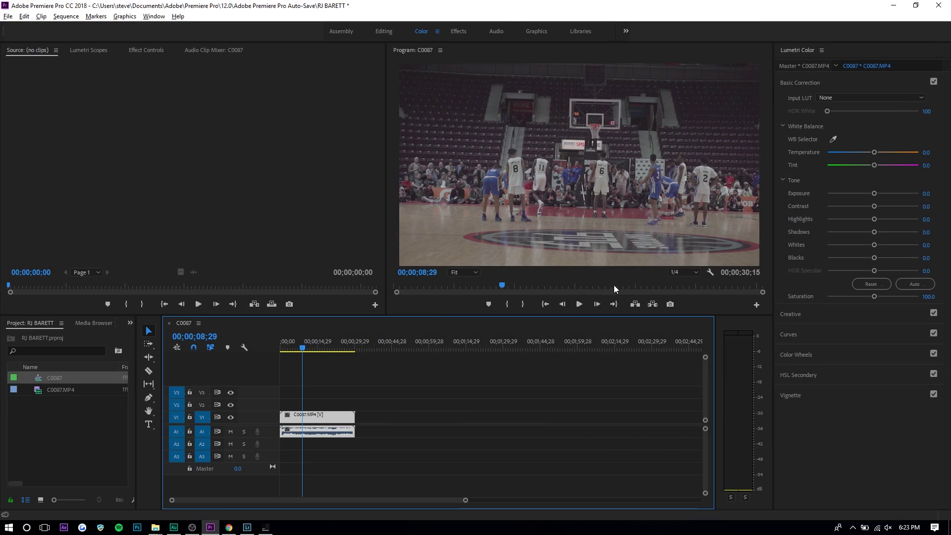
pyautogui.click(667, 307)
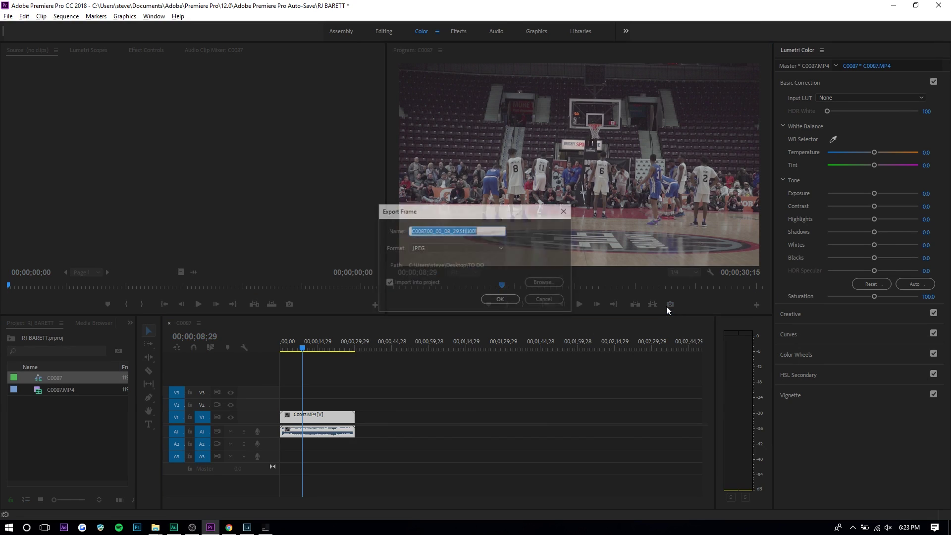
pyautogui.click(545, 283)
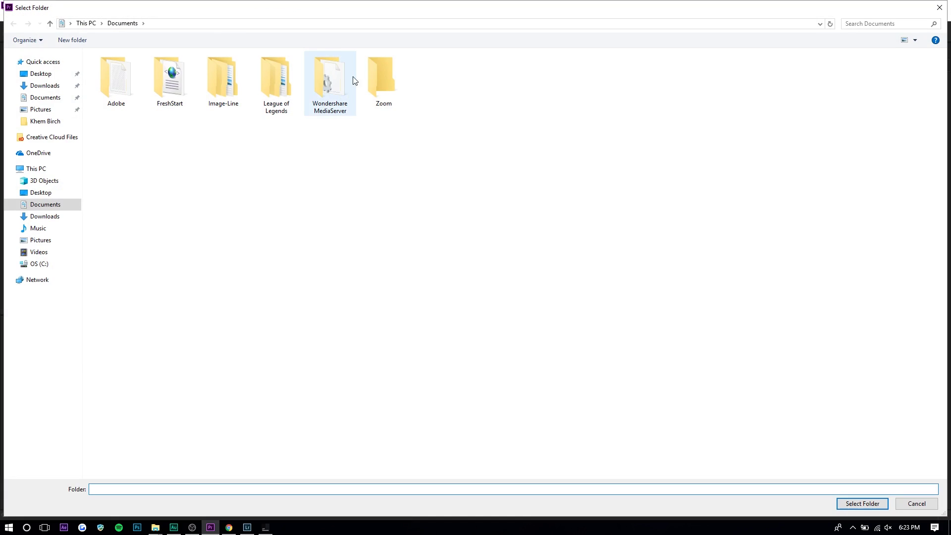
pyautogui.click(41, 192)
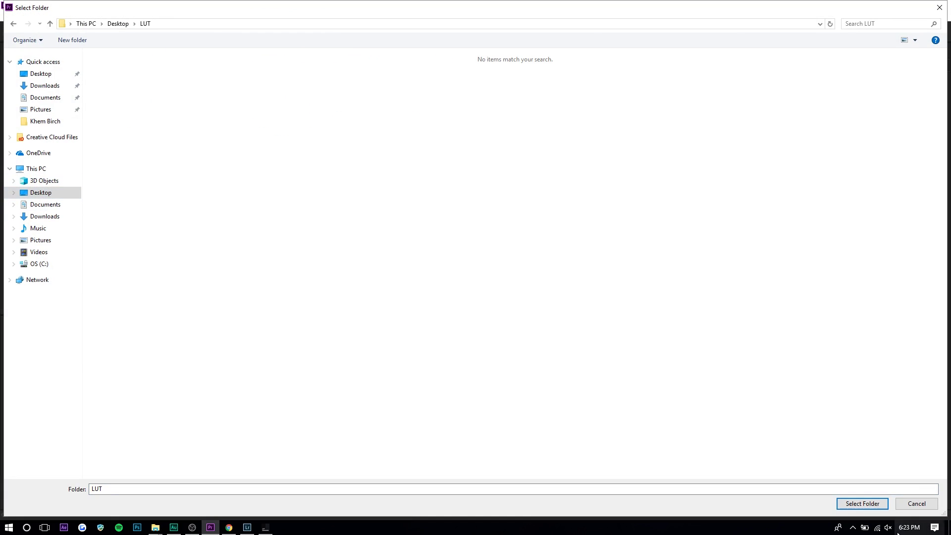
pyautogui.click(862, 503)
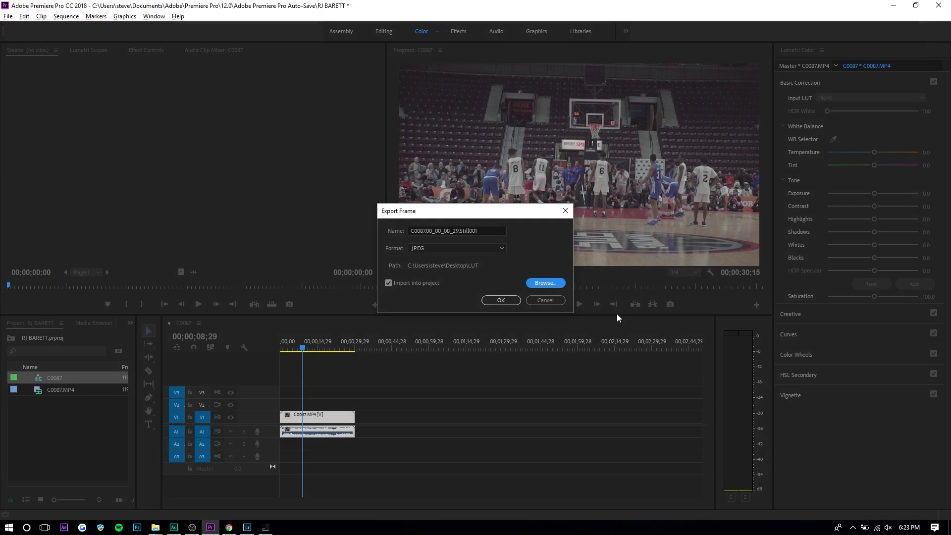
pyautogui.click(501, 299)
pyautogui.moveTo(244, 531)
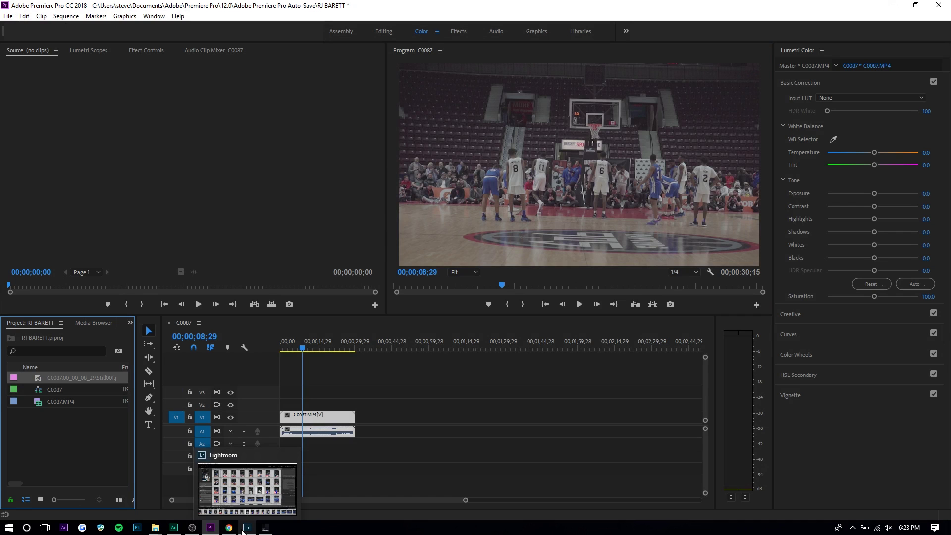
pyautogui.click(242, 531)
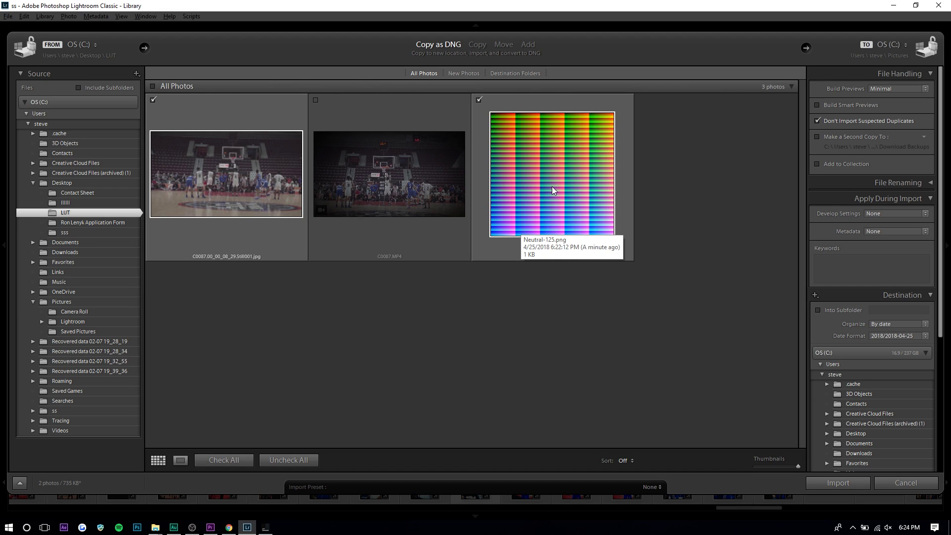
# Step: Import the still and Neutral-125 HALD, open the still in Develop, and preview the Moon Man preset
pyautogui.click(840, 484)
pyautogui.click(738, 44)
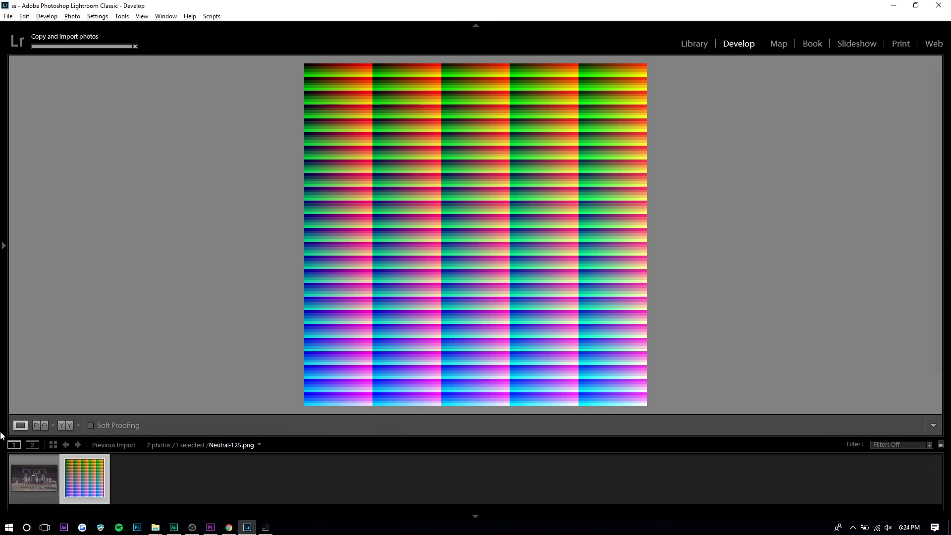
pyautogui.press('Tab')
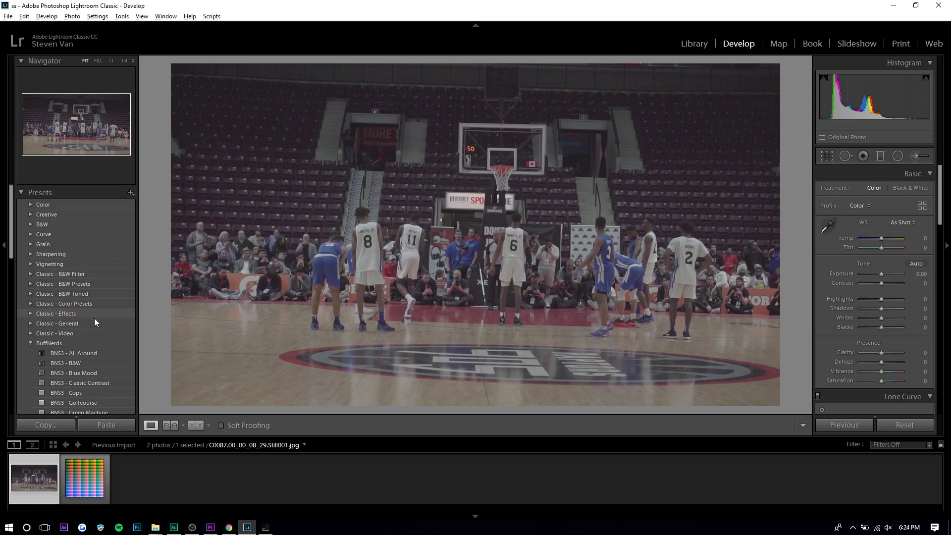
pyautogui.click(63, 325)
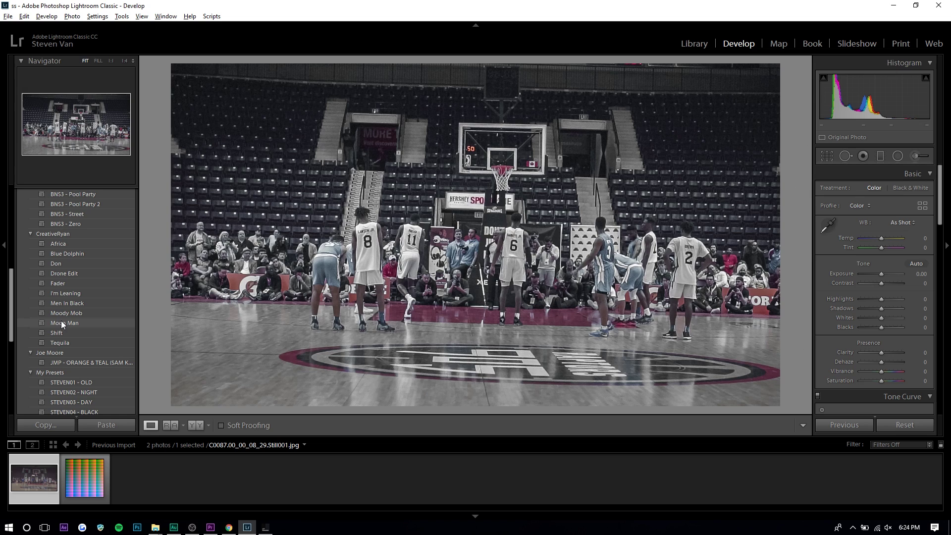
pyautogui.scroll(-5, 83, 301)
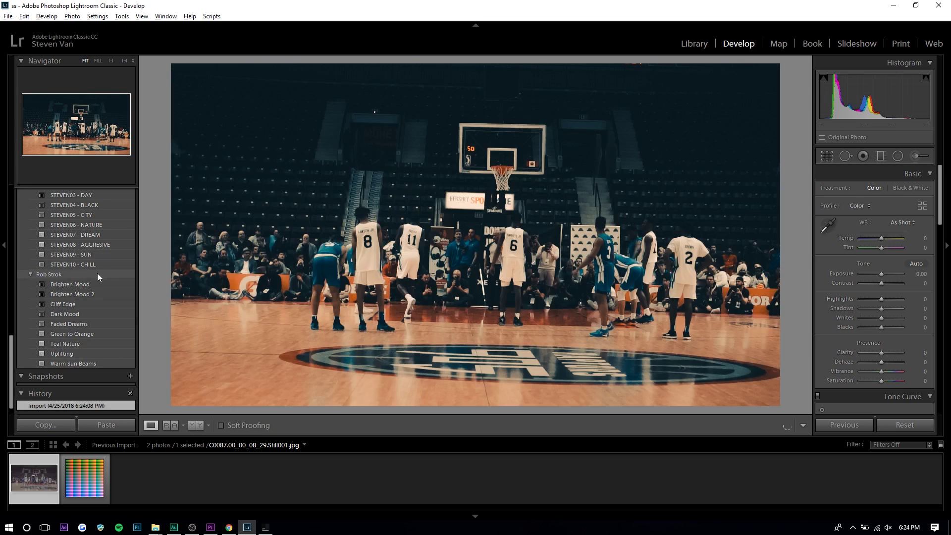
pyautogui.scroll(10, 99, 272)
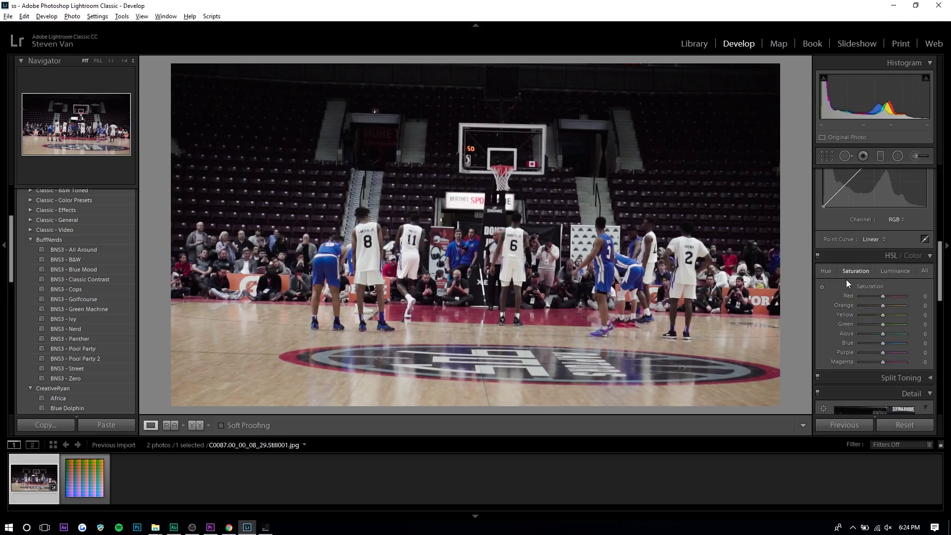
# Step: Shift HSL hues: Orange -89, Yellow -58, Blue -31, plus Green, Purple, Magenta; compare before/after
pyautogui.click(826, 271)
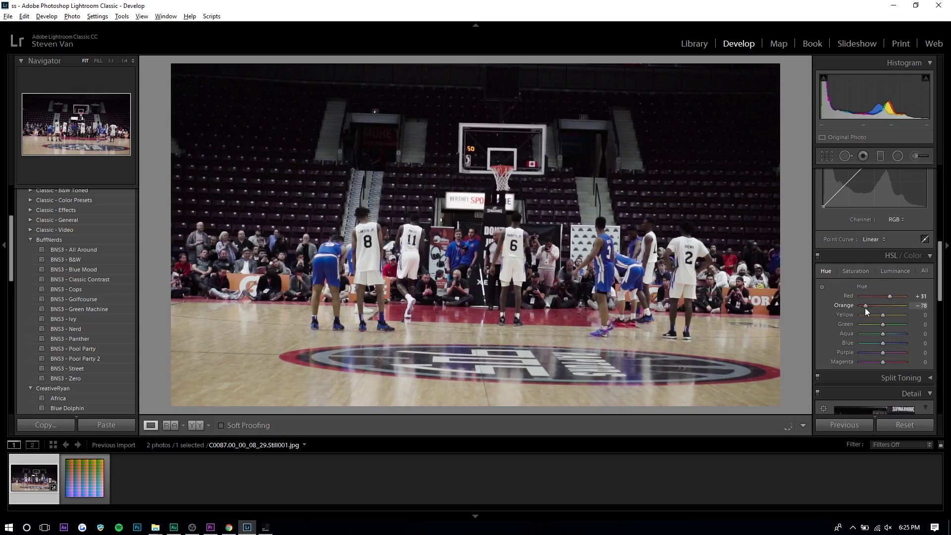
pyautogui.moveTo(865, 308); pyautogui.dragTo(863, 306)
pyautogui.moveTo(883, 315); pyautogui.dragTo(870, 315)
pyautogui.moveTo(883, 325); pyautogui.dragTo(875, 344)
pyautogui.moveTo(882, 353); pyautogui.dragTo(875, 353)
pyautogui.moveTo(883, 362); pyautogui.dragTo(889, 362)
pyautogui.click(856, 272)
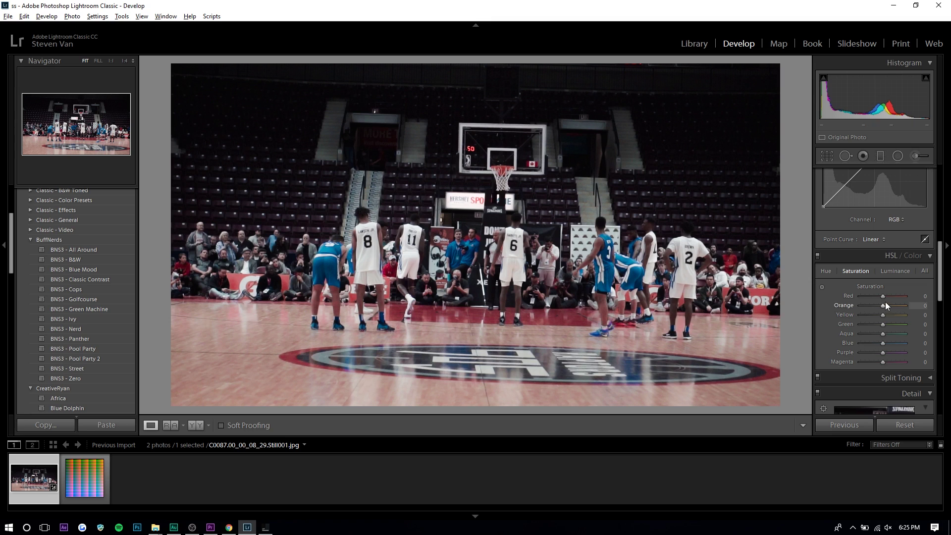
pyautogui.scroll(8, 842, 319)
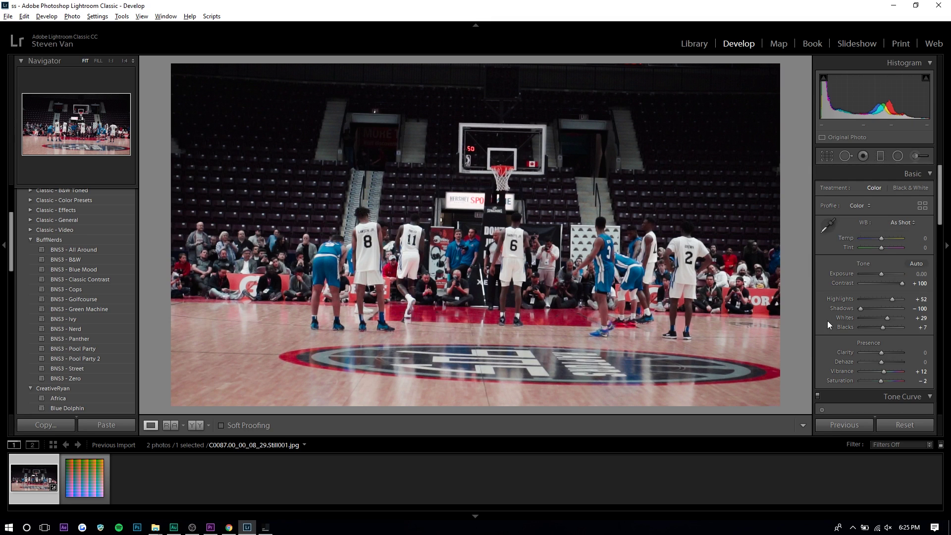
pyautogui.press('\\')
pyautogui.press('\\')
pyautogui.press('\\')
pyautogui.press('\\')
# Step: Copy all develop settings from the still and paste them onto the Neutral-125 HALD
pyautogui.click(48, 426)
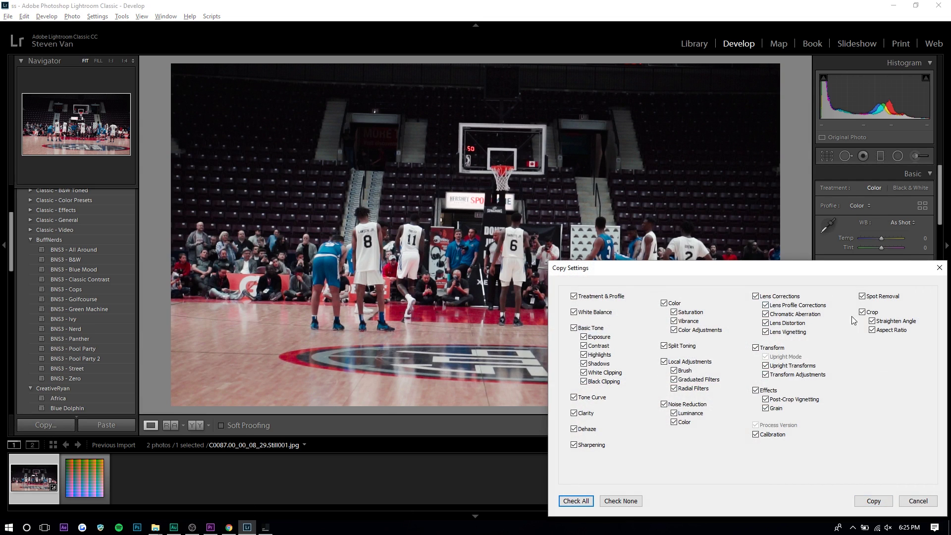
pyautogui.moveTo(789, 267); pyautogui.dragTo(527, 198)
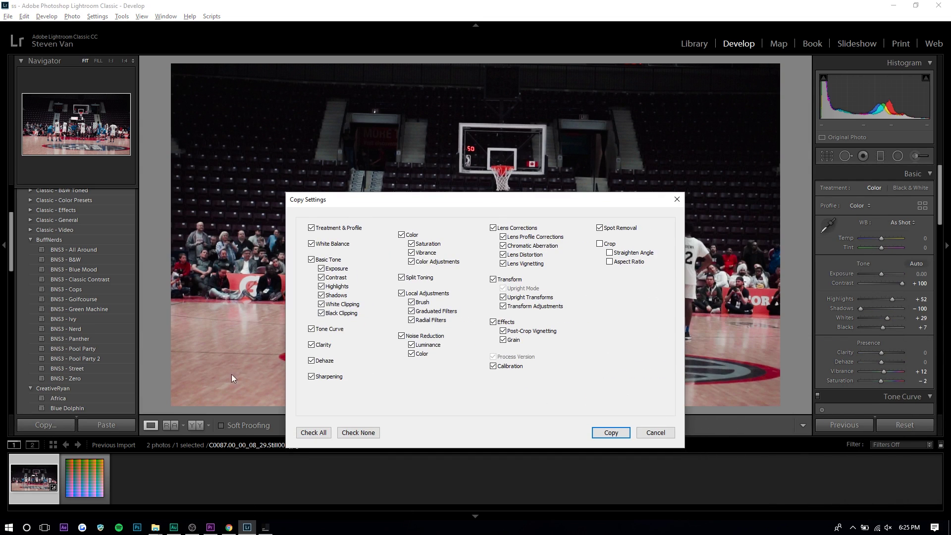
pyautogui.click(611, 433)
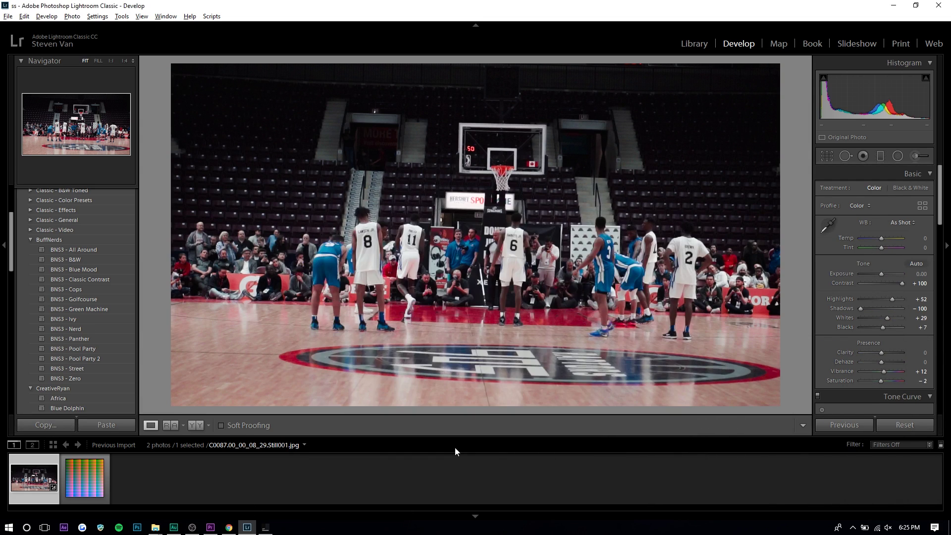
pyautogui.click(94, 425)
# Step: Export the graded Neutral-125 HALD into the Desktop LUT folder
pyautogui.rightClick(526, 391)
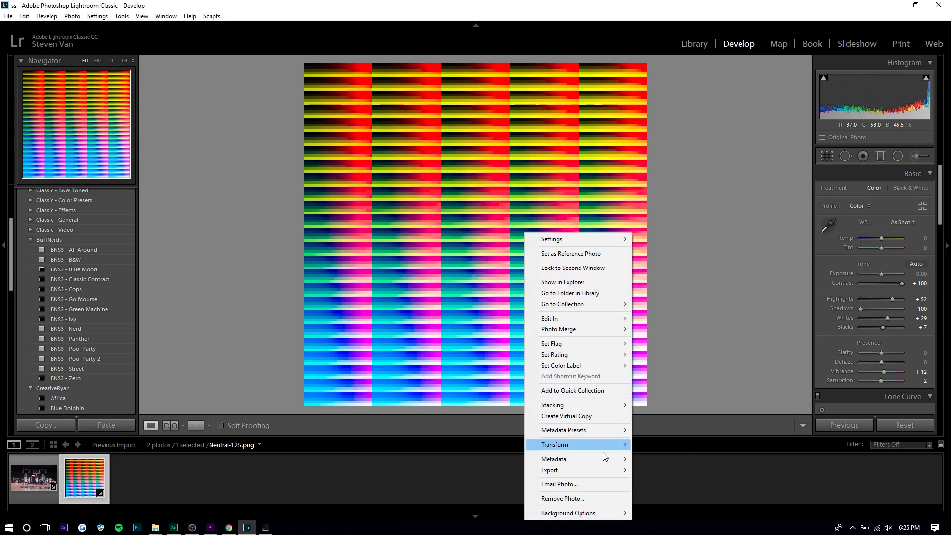
pyautogui.moveTo(593, 469)
pyautogui.click(686, 434)
pyautogui.click(634, 246)
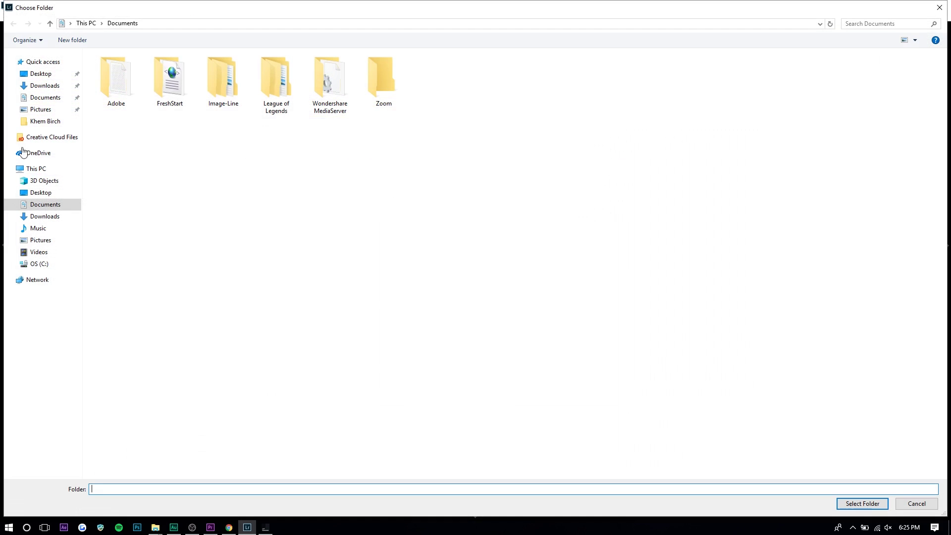
pyautogui.click(26, 194)
pyautogui.click(221, 92)
pyautogui.doubleClick(221, 92)
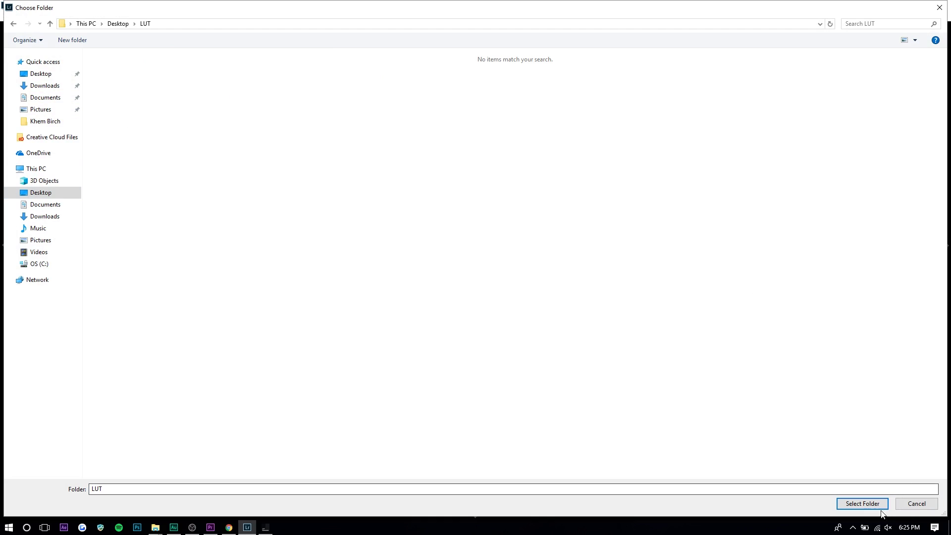
pyautogui.click(862, 504)
pyautogui.click(623, 421)
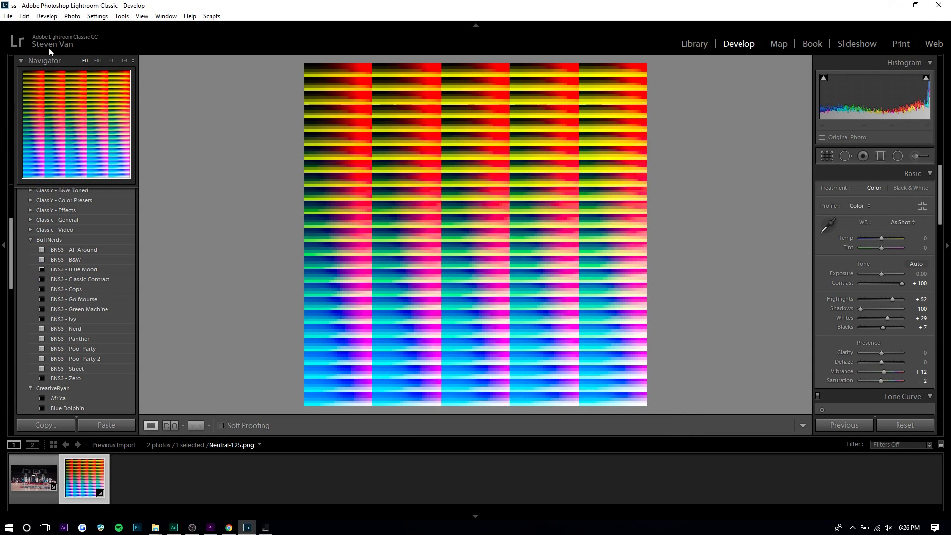
pyautogui.click(273, 529)
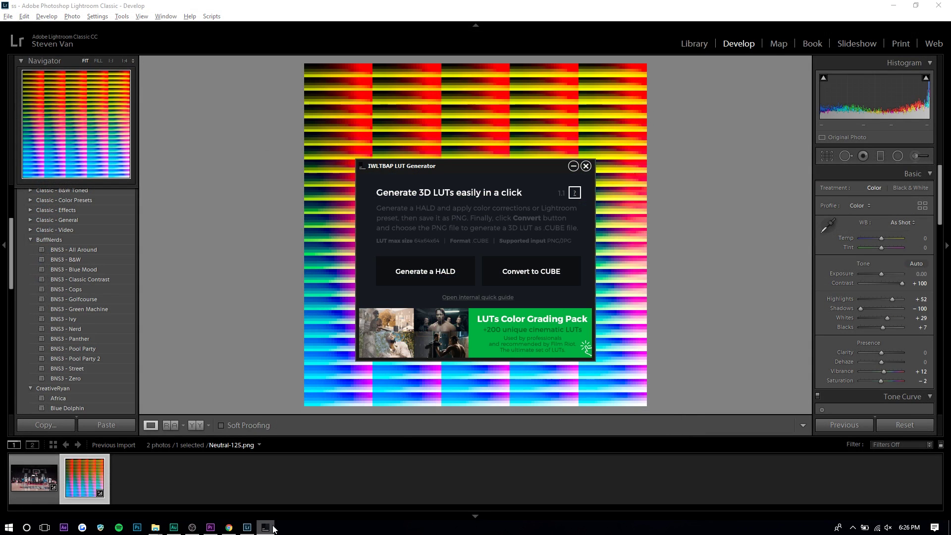
# Step: Convert the graded Neutral-125 PNG from Desktop\LUT into a .cube LUT
pyautogui.click(488, 269)
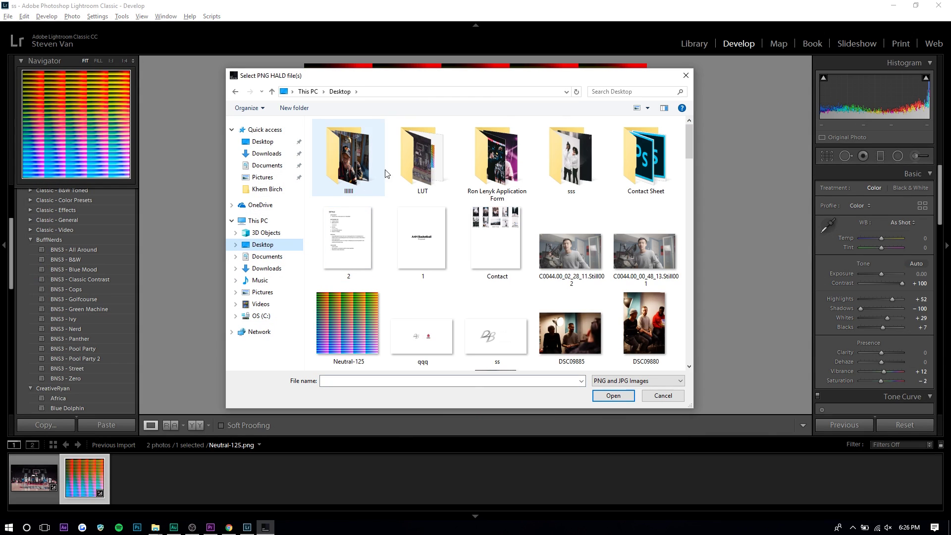
pyautogui.doubleClick(388, 171)
pyautogui.moveTo(407, 81); pyautogui.dragTo(434, 84)
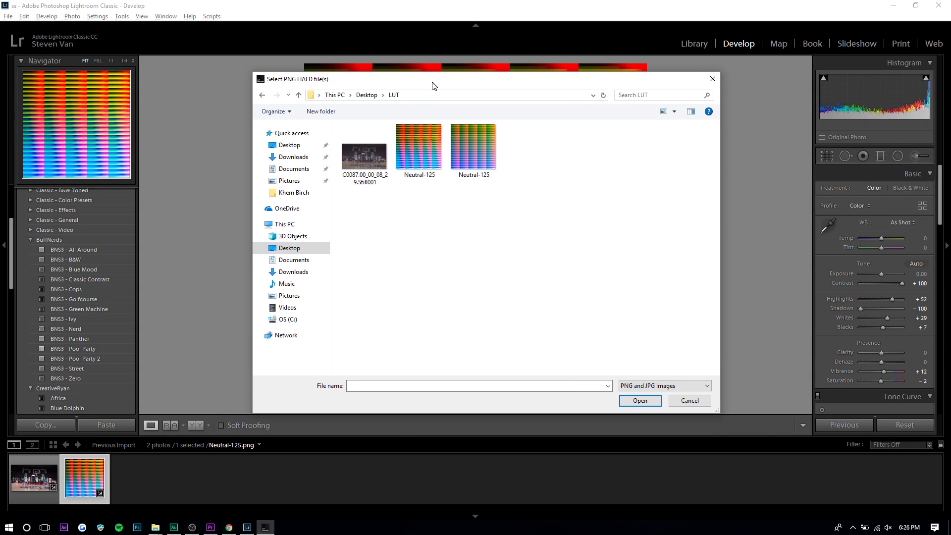
pyautogui.doubleClick(399, 161)
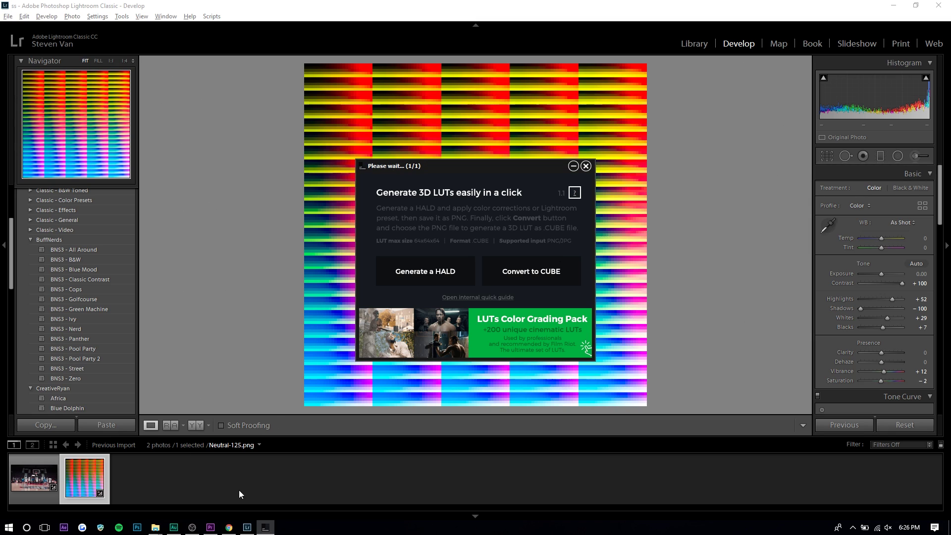
pyautogui.click(210, 527)
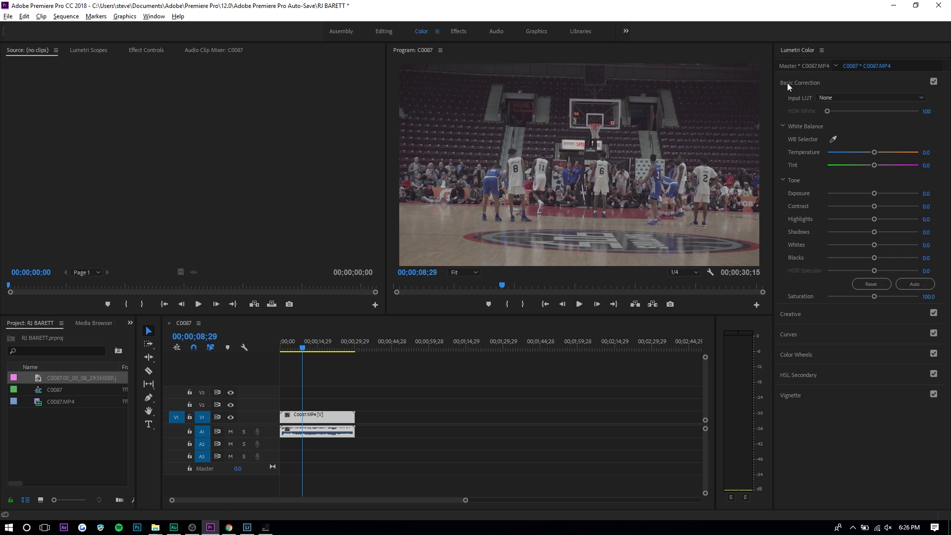
# Step: Load Desktop\LUT\Neutral-125.cube as the Lumetri Creative Look for C0087
pyautogui.click(157, 18)
pyautogui.click(494, 27)
pyautogui.click(790, 317)
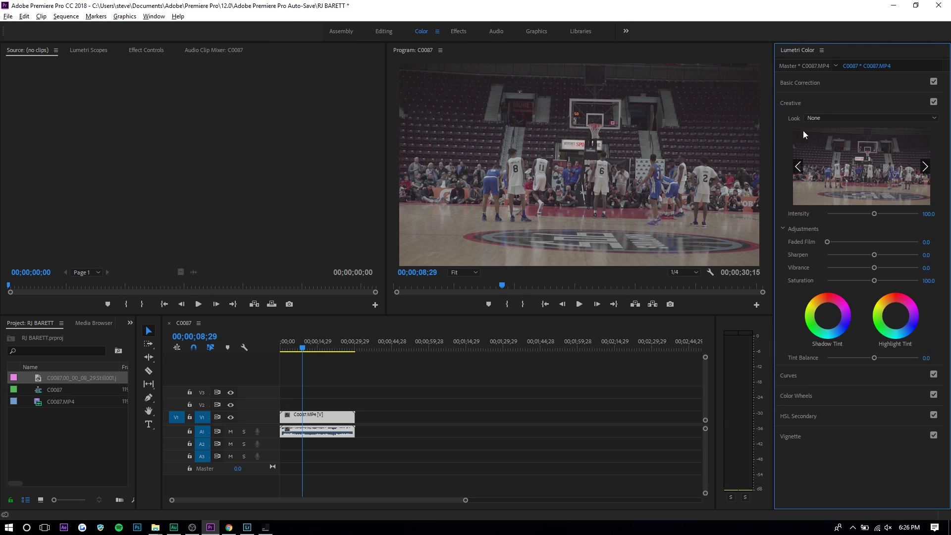
pyautogui.click(824, 118)
pyautogui.click(642, 37)
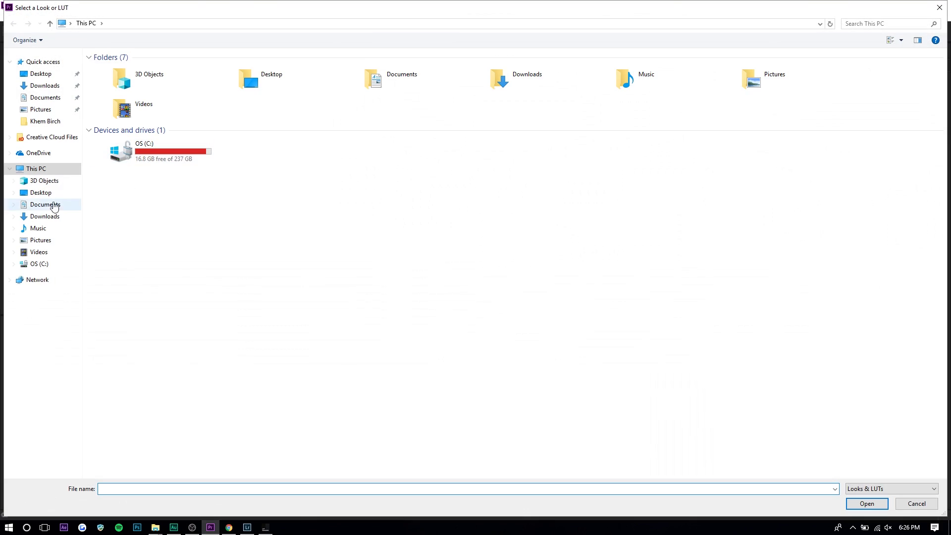
pyautogui.click(79, 193)
pyautogui.doubleClick(184, 101)
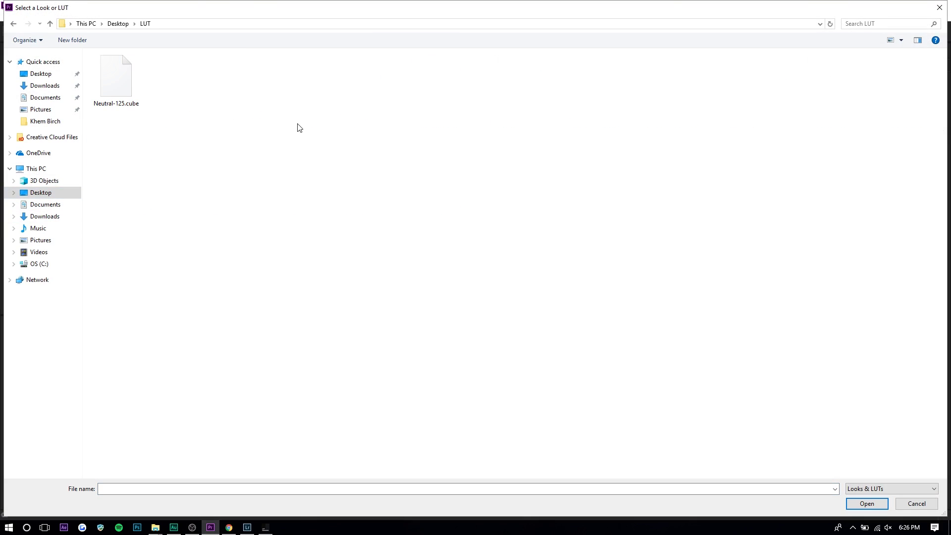
pyautogui.doubleClick(127, 101)
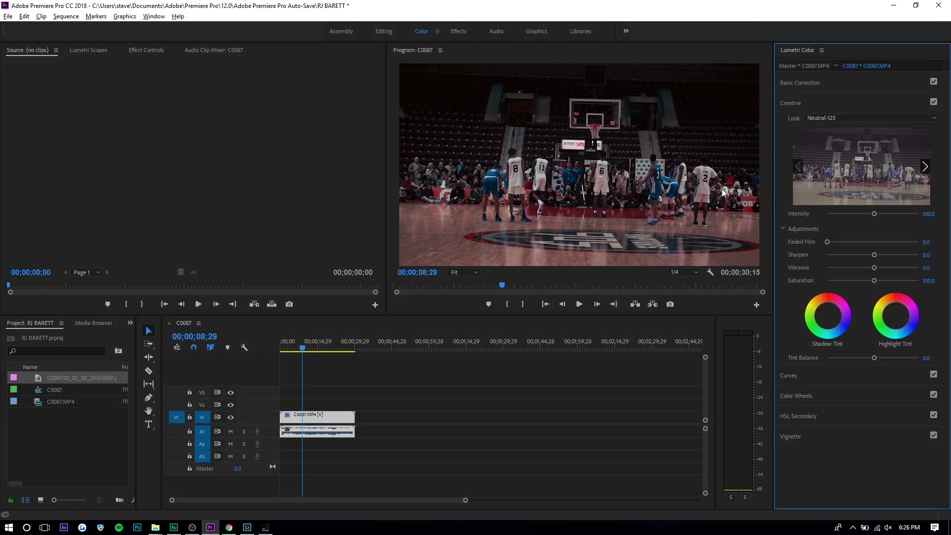
# Step: Compare against the Lightroom basketball photo and raise Highlights from 48.1 to 74.1
pyautogui.click(247, 527)
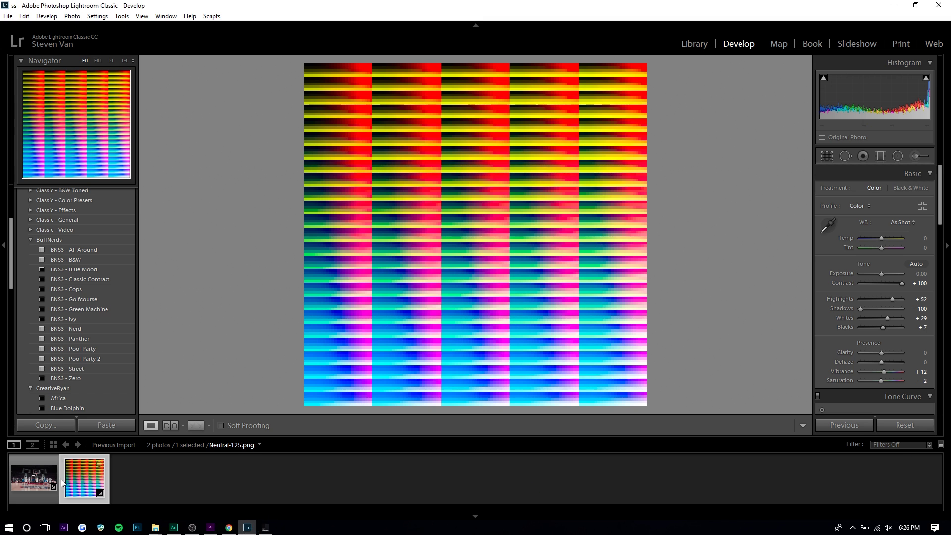
pyautogui.click(35, 478)
pyautogui.click(211, 527)
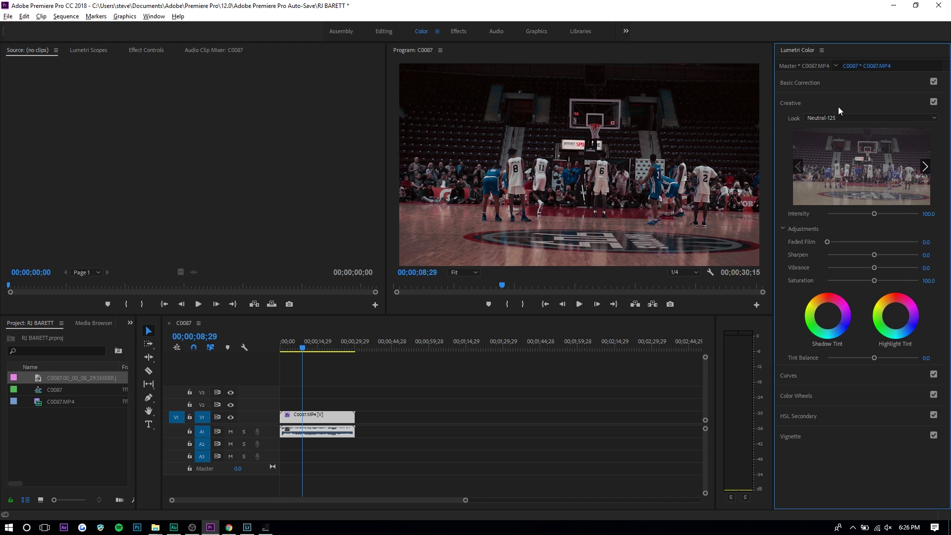
pyautogui.moveTo(875, 214)
pyautogui.mouseDown()
pyautogui.moveTo(902, 216)
pyautogui.moveTo(880, 219)
pyautogui.mouseUp()
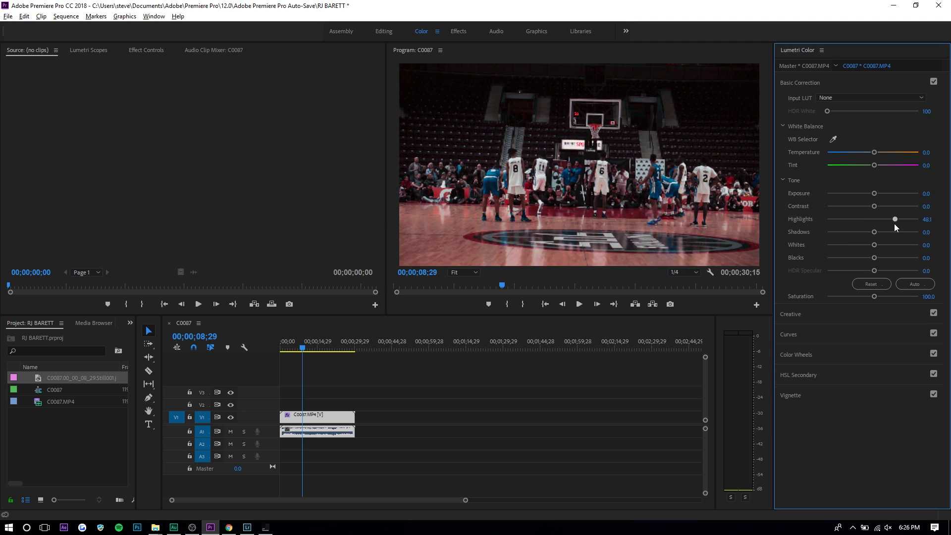
pyautogui.moveTo(895, 224); pyautogui.dragTo(906, 225)
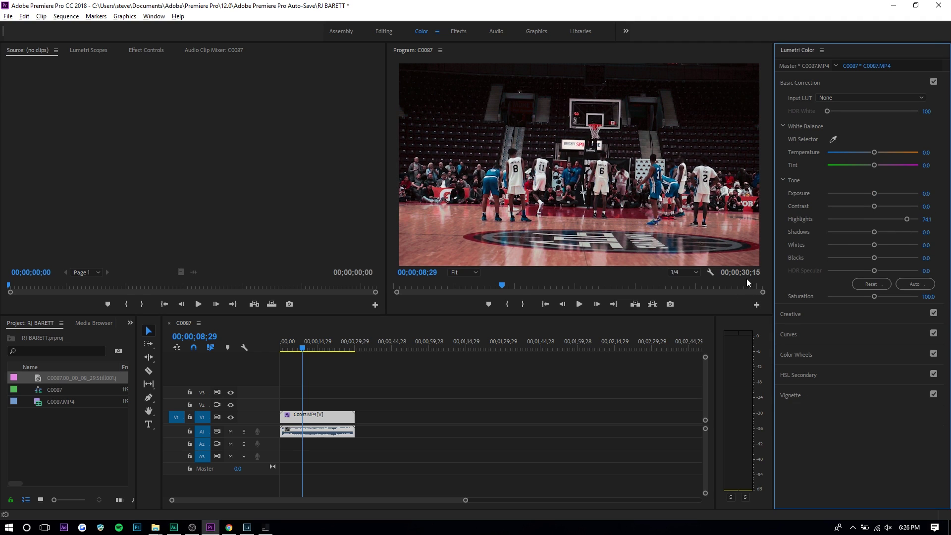
pyautogui.hotkey('alt', 'Tab')
pyautogui.hotkey('alt', 'Tab')
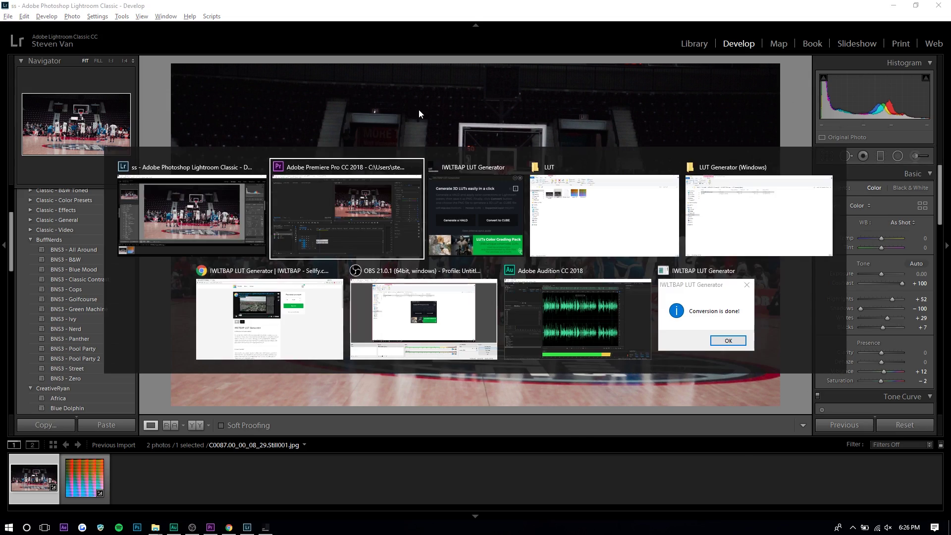